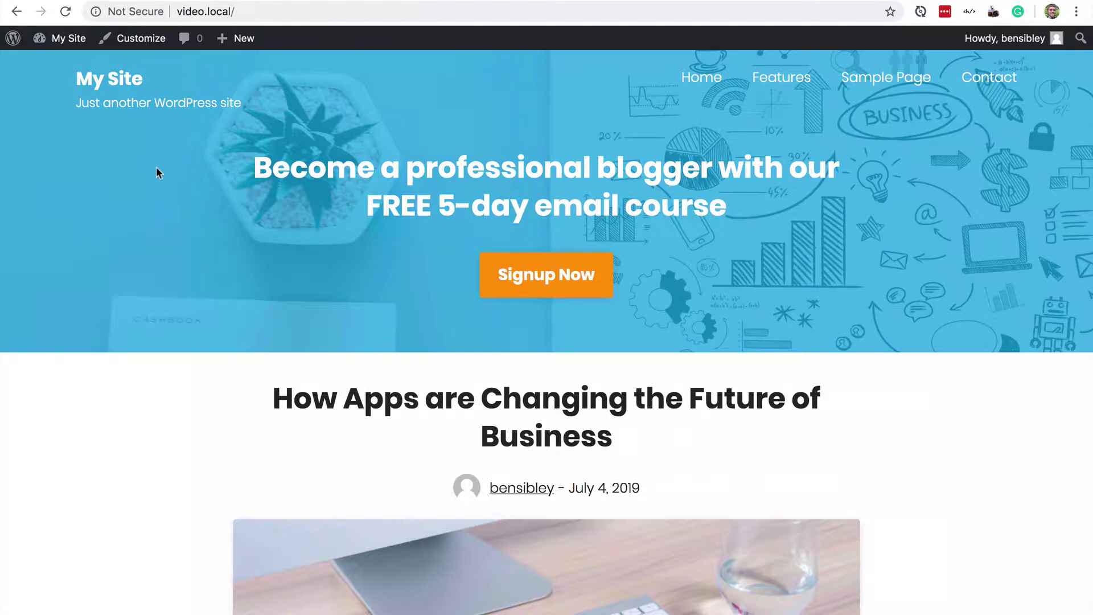
Step: Open the list of all pages in the site's admin dashboard
mouse_move(70, 38)
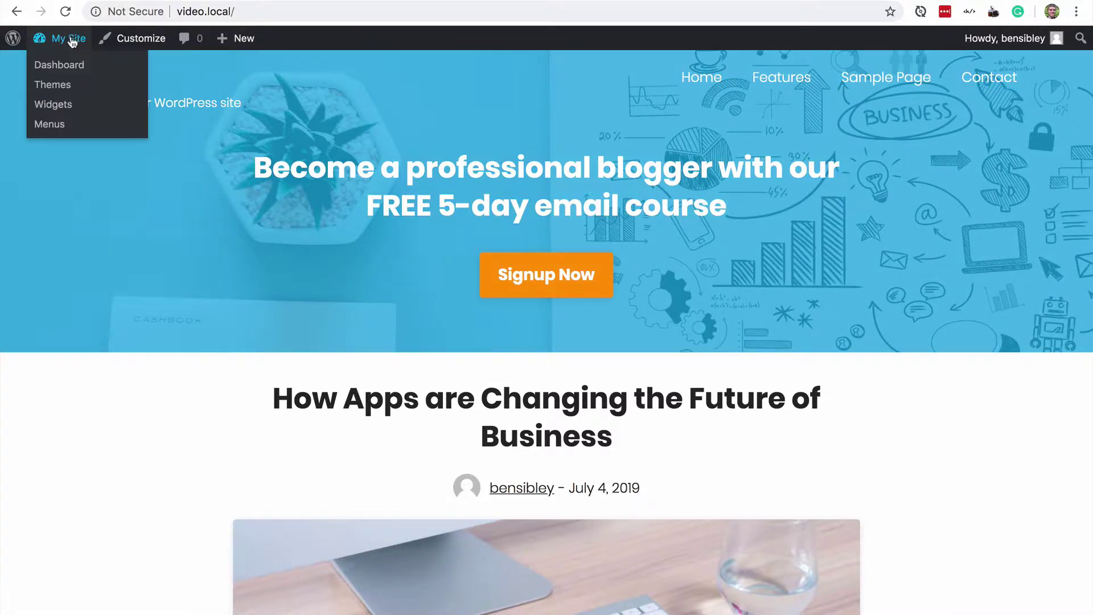
left_click(70, 65)
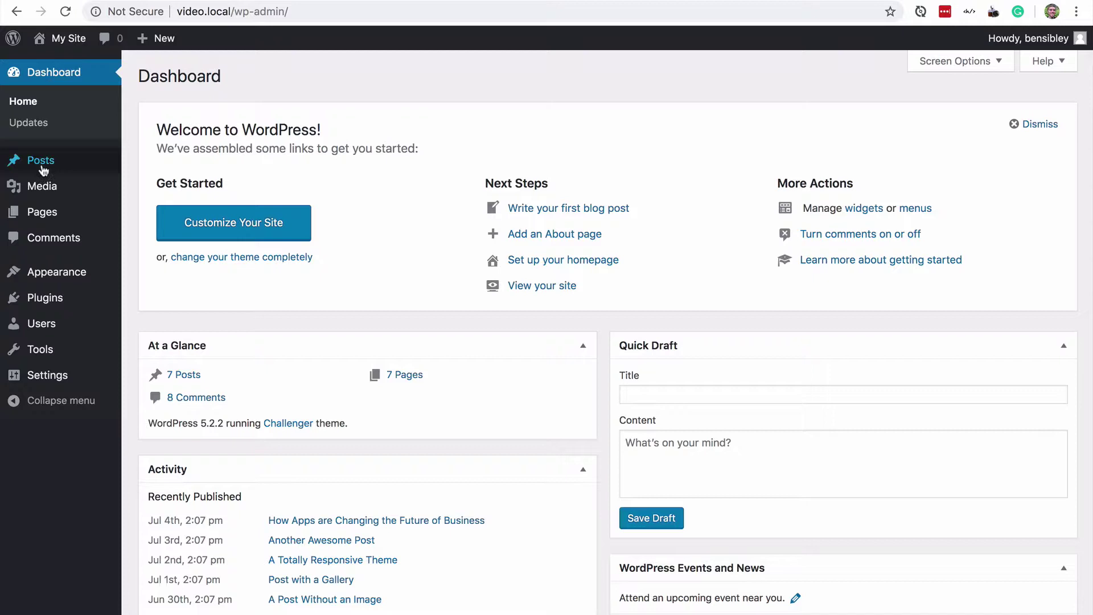
left_click(50, 211)
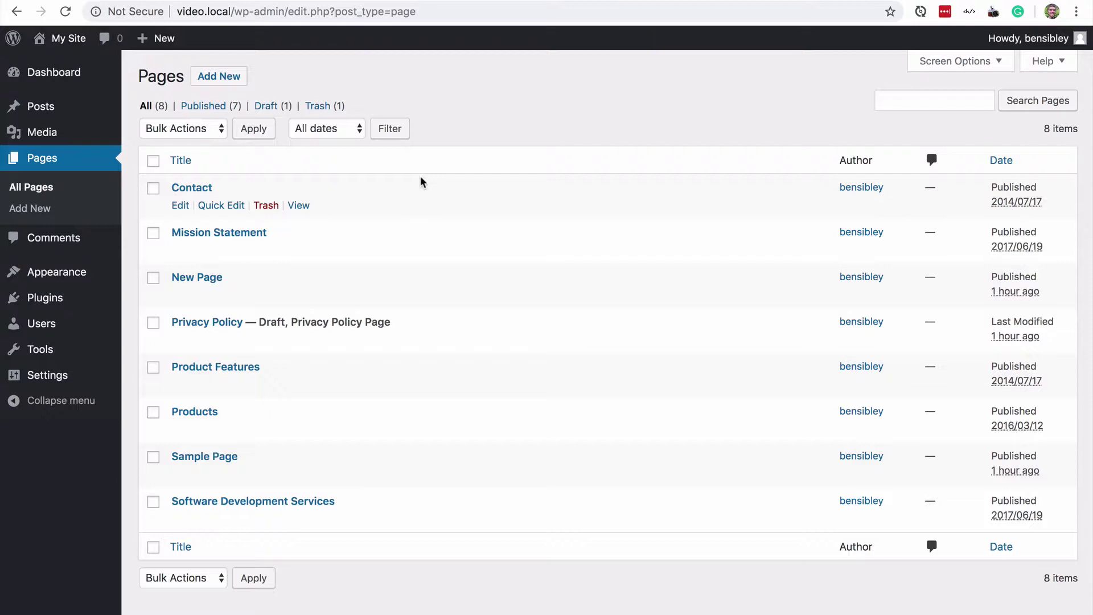
mouse_move(279, 444)
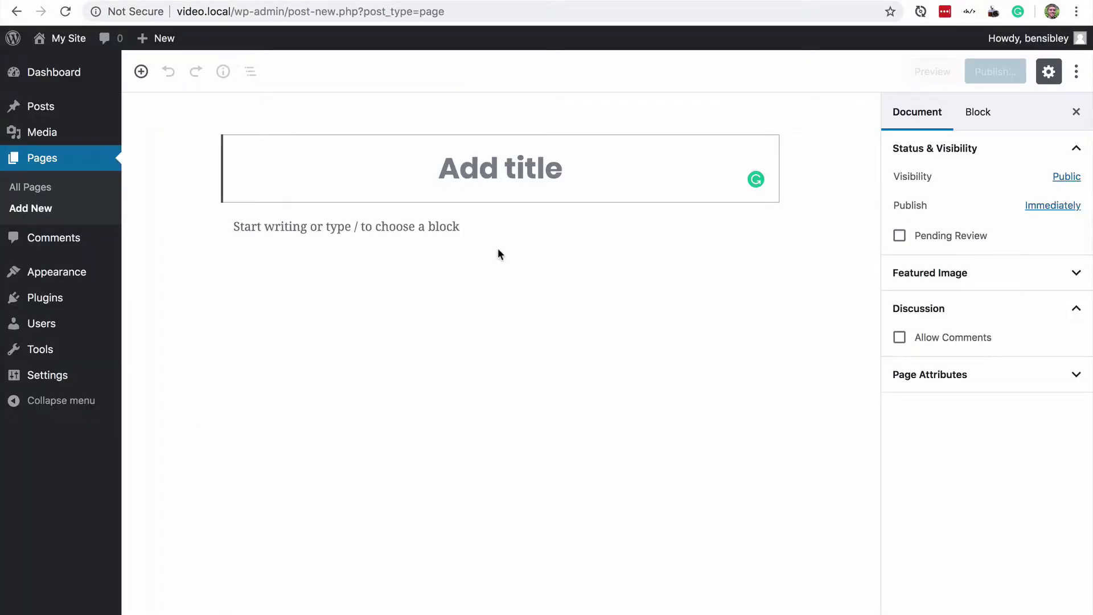
Step: Title the new page "Blog" and publish it without any content
type("Blog")
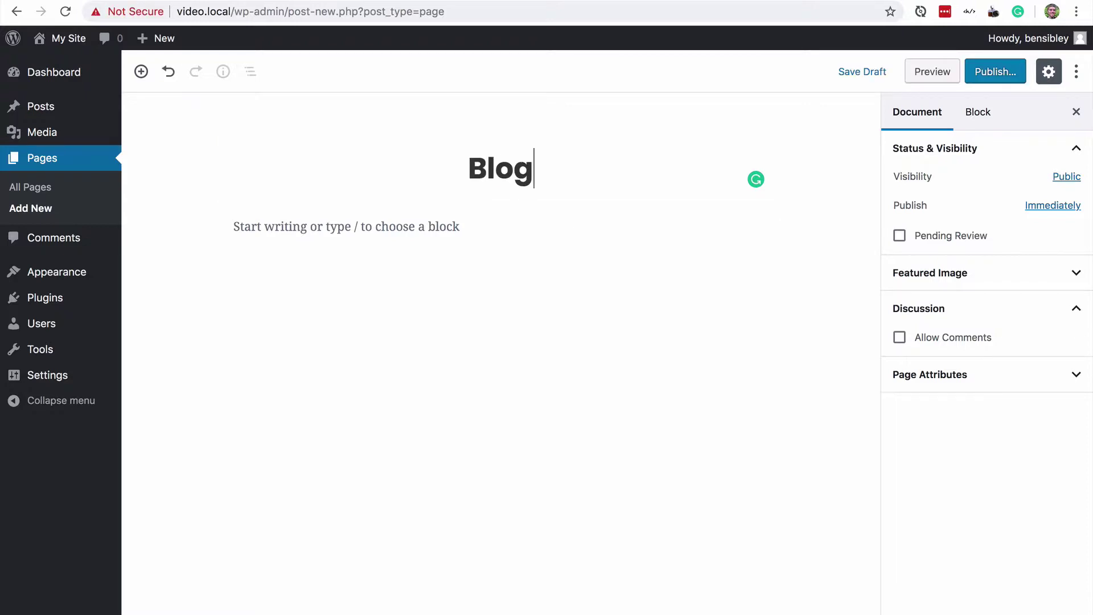
type("Pos")
key("BackSpace")
key("BackSpace")
key("BackSpace")
left_click(1004, 72)
left_click(1002, 80)
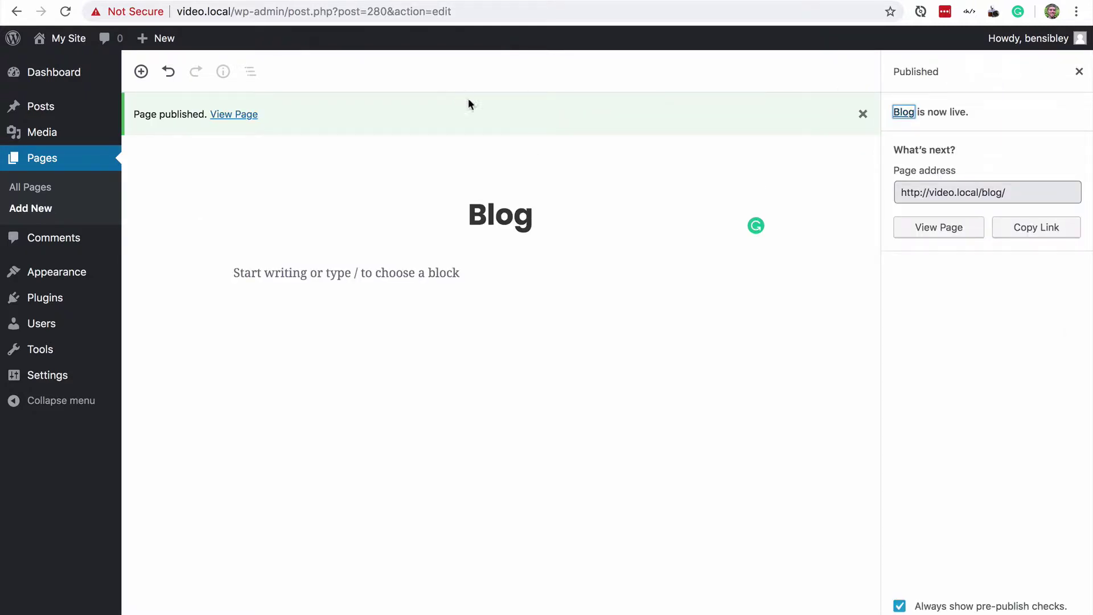
Step: Check the page list and examine the homepage display options in the Reading settings
left_click(32, 164)
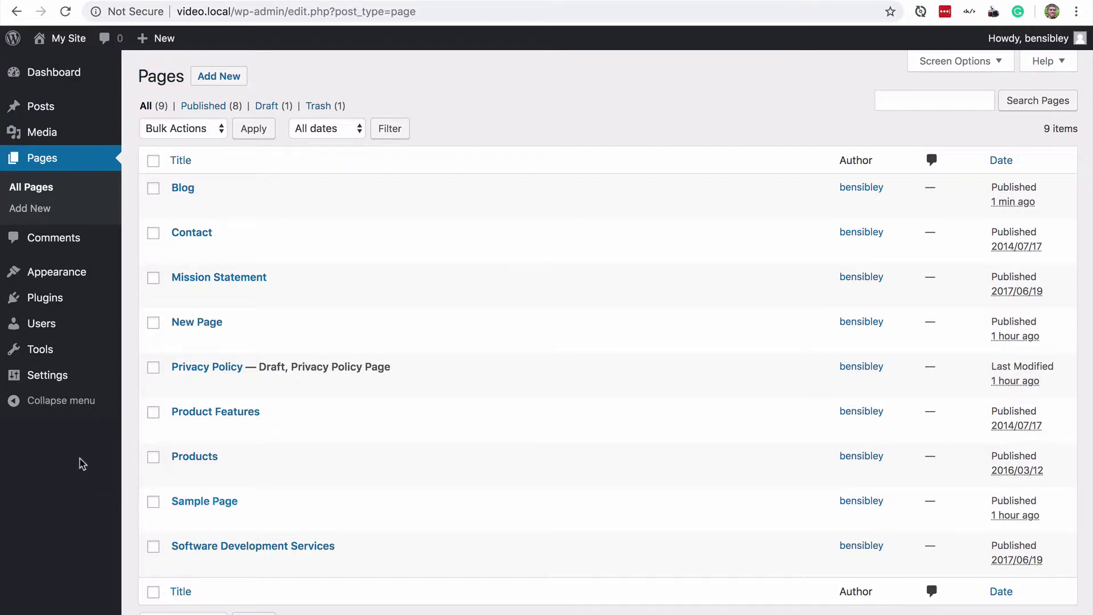
mouse_move(65, 375)
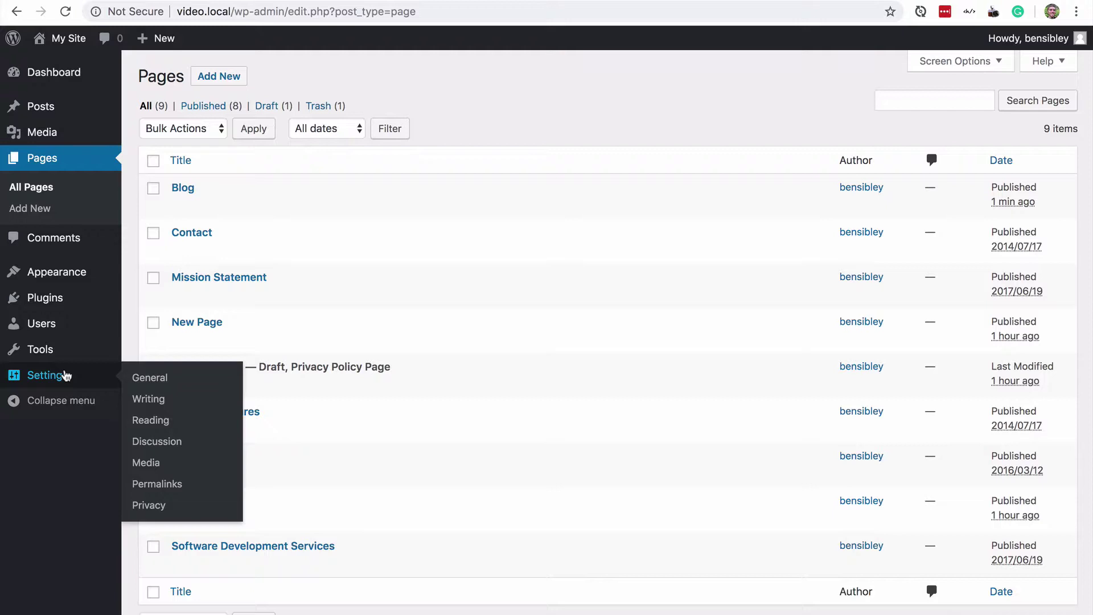
left_click(165, 426)
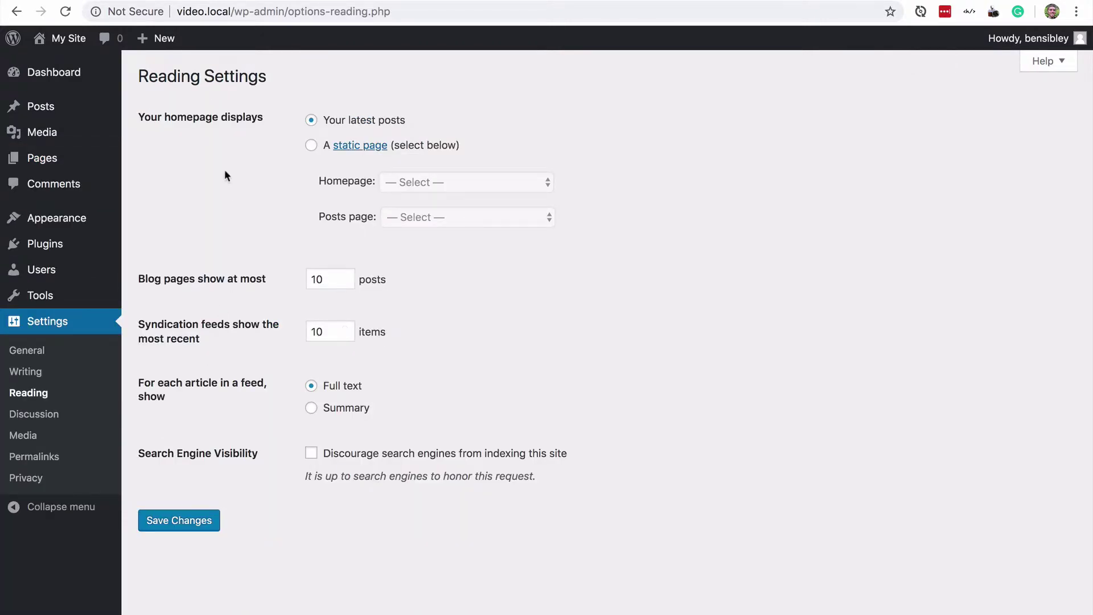
left_click_drag(144, 117, 262, 121)
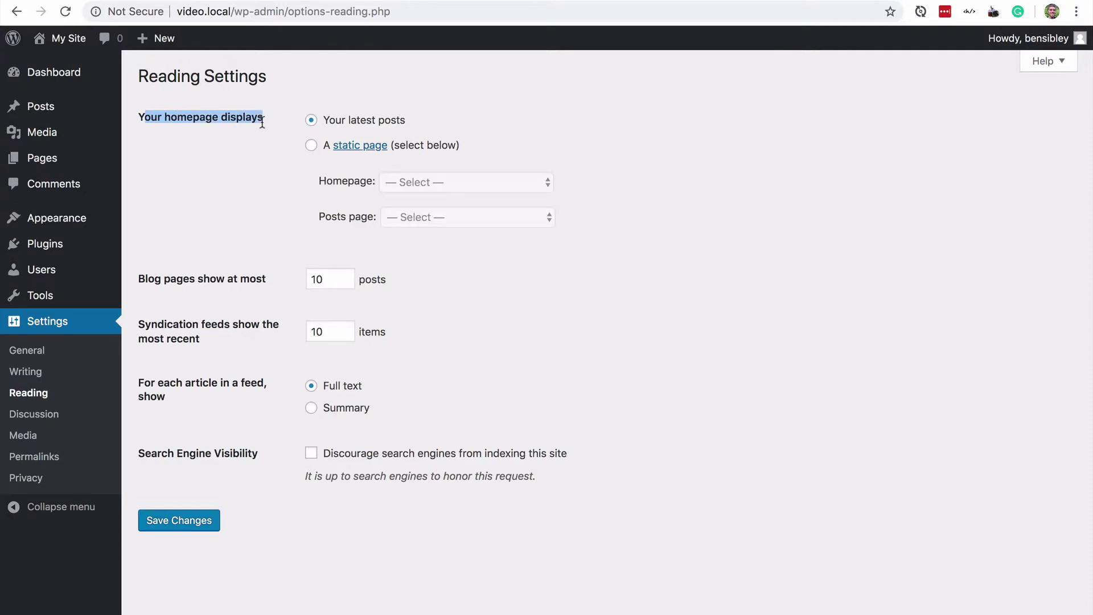
left_click(192, 164)
Step: In the Customizer's homepage settings, make the homepage display a static page and choose Sample Page as the homepage
mouse_move(71, 218)
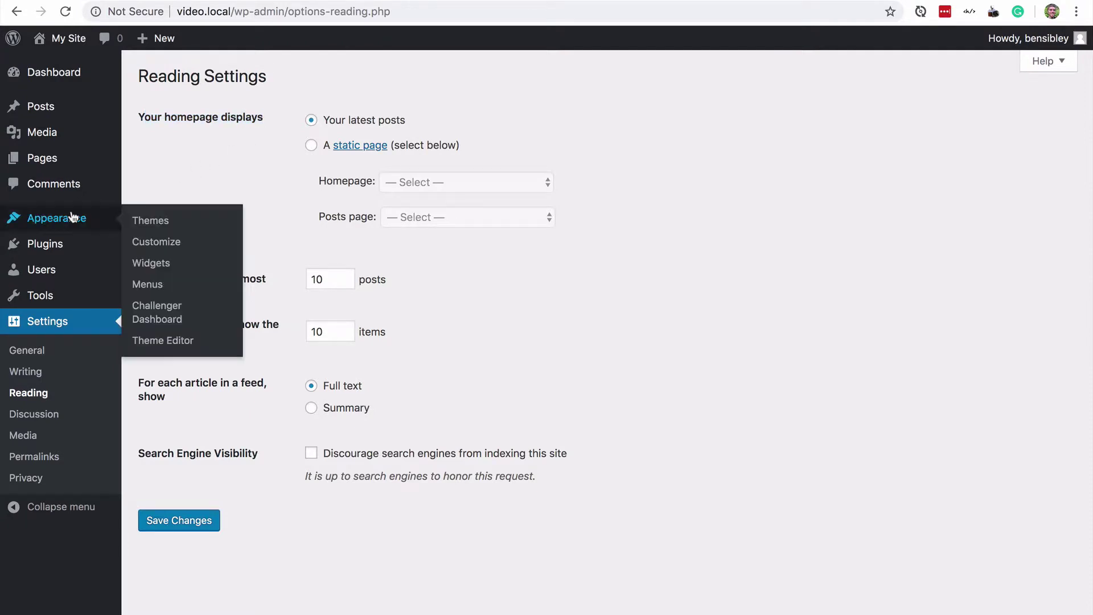
left_click(164, 245)
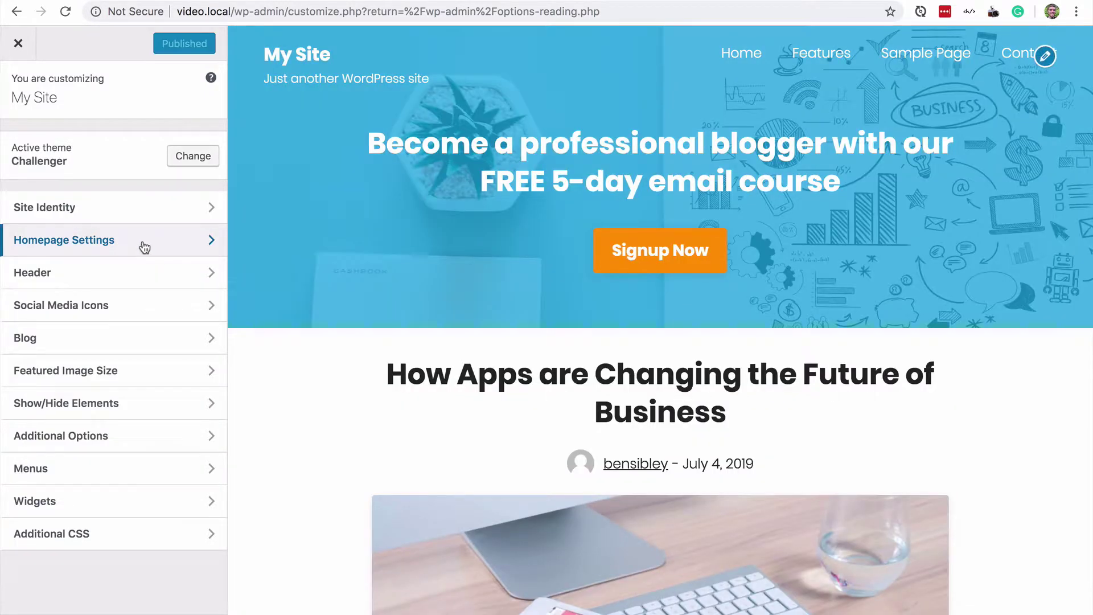
left_click(144, 246)
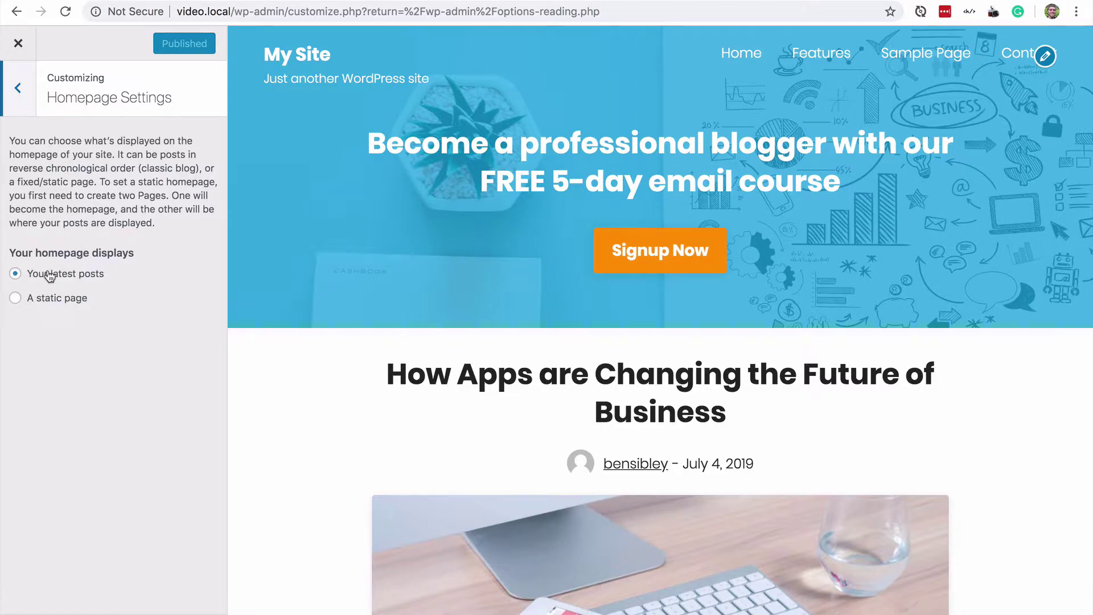
scroll(348, 318, "down", 10)
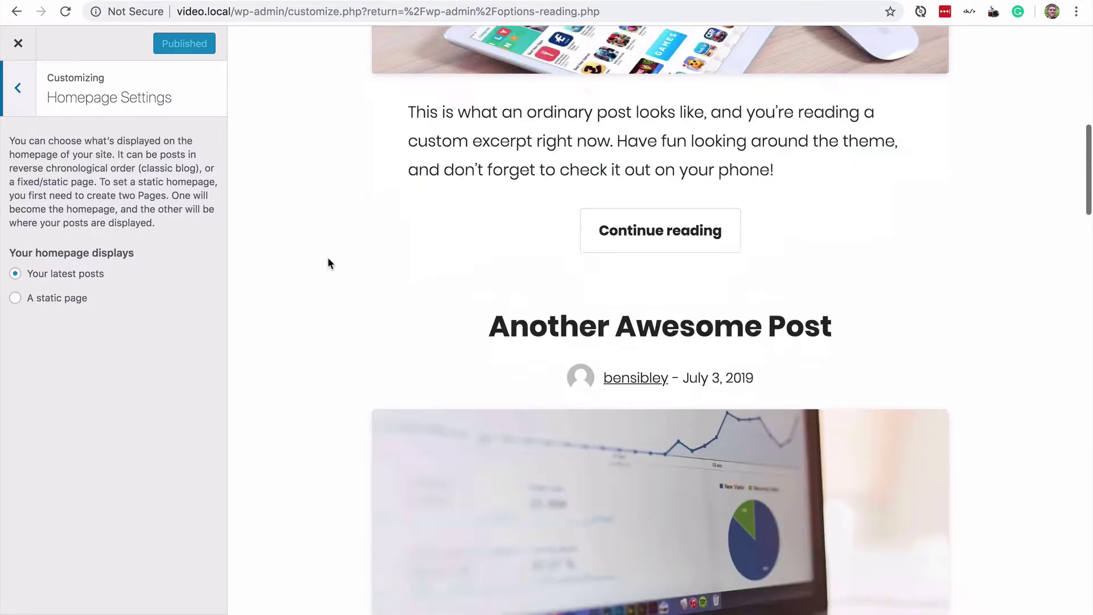
scroll(328, 261, "up", 7)
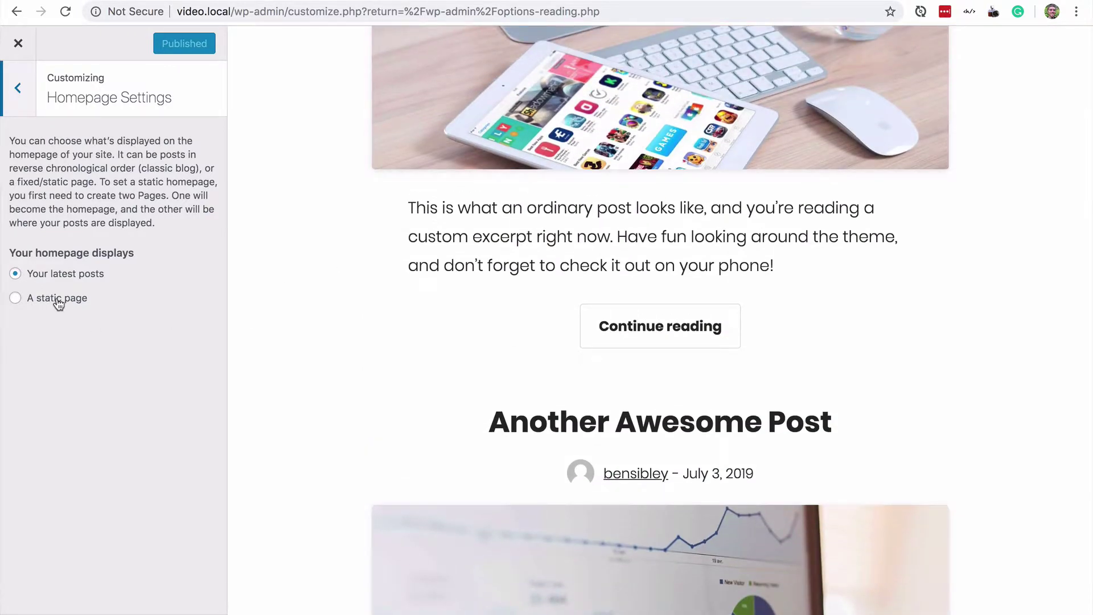
left_click(59, 305)
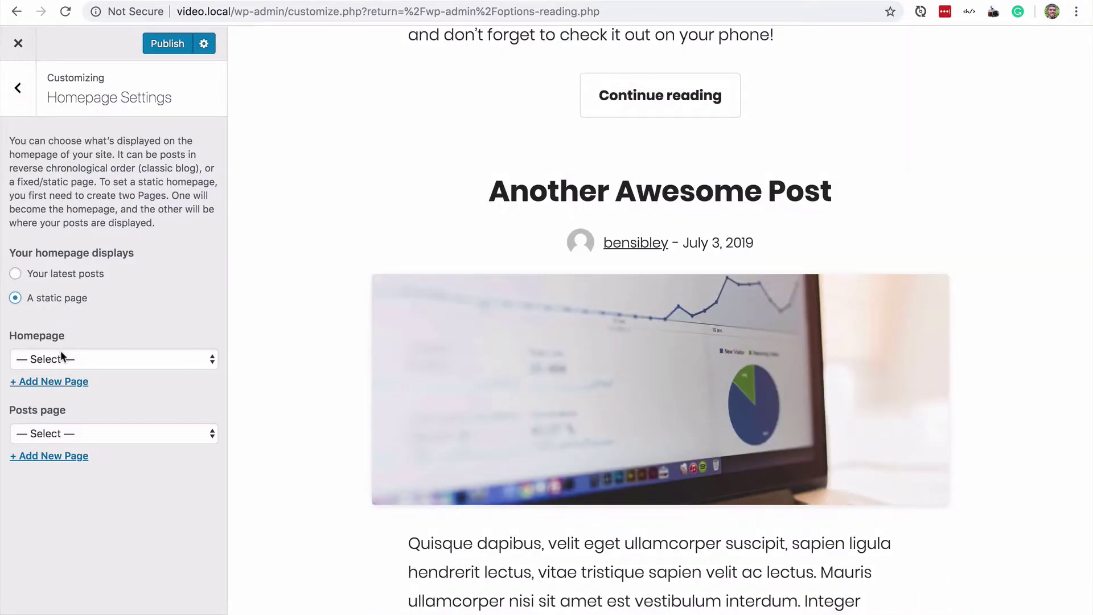
left_click(67, 359)
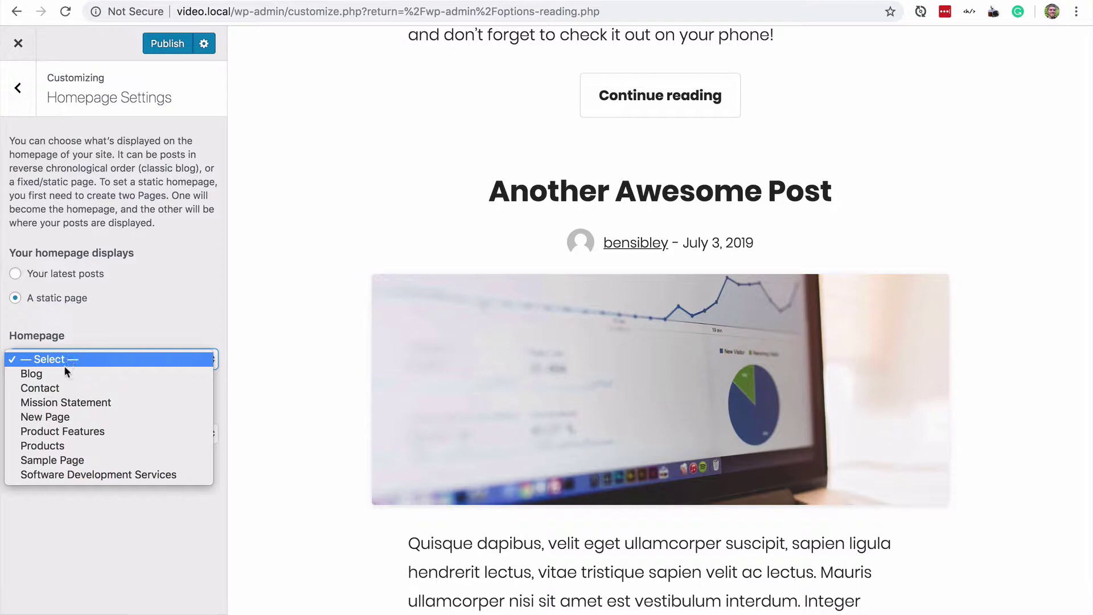
left_click(69, 459)
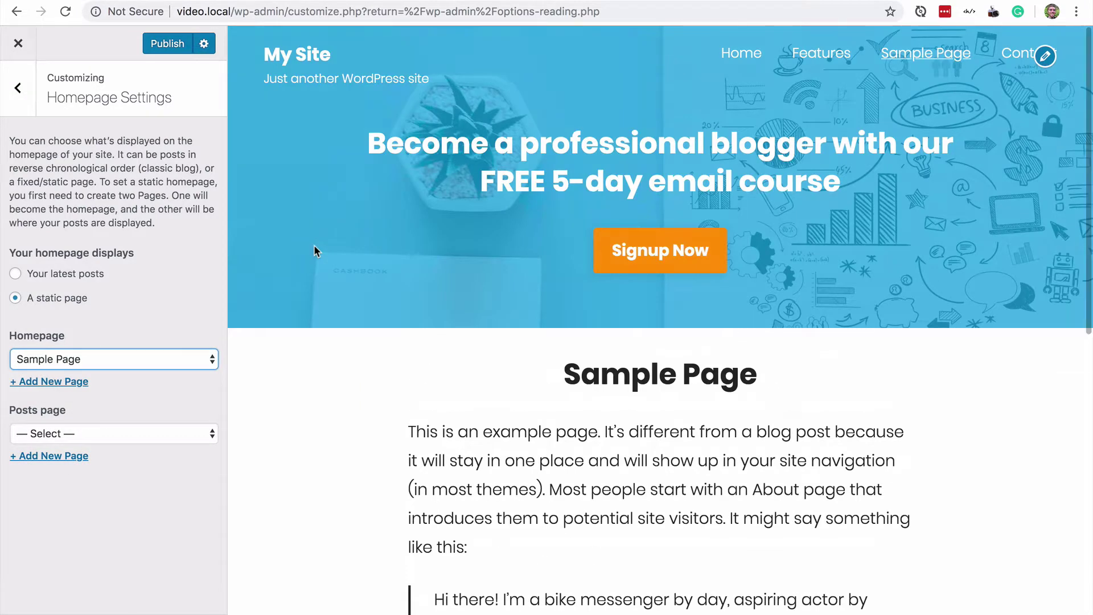
Step: Assign Blog as the posts page, publish the homepage settings and close the Customizer
left_click(78, 434)
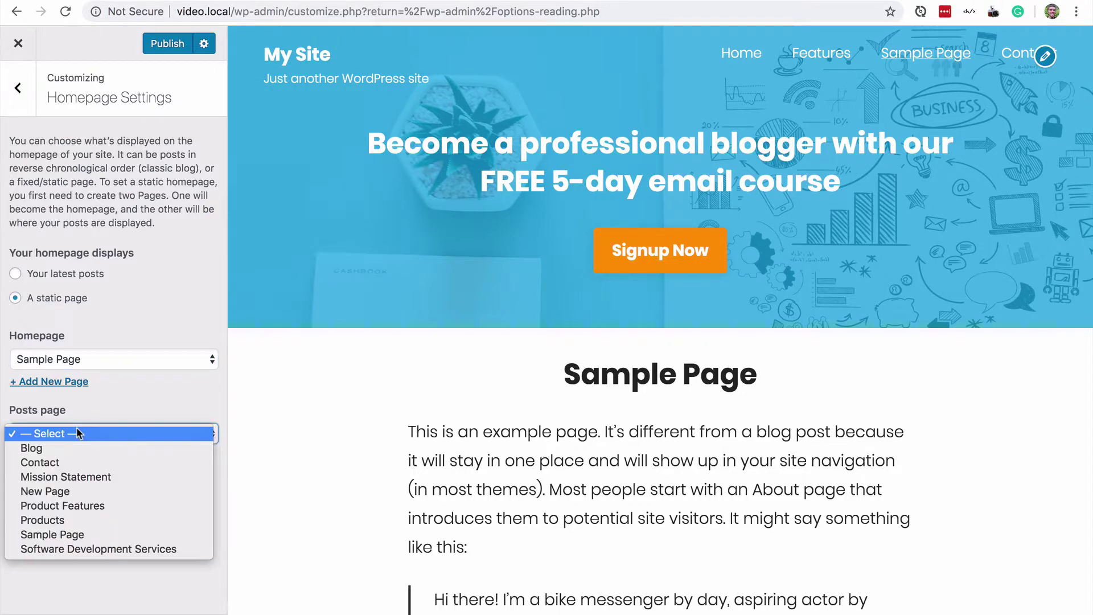
left_click(45, 449)
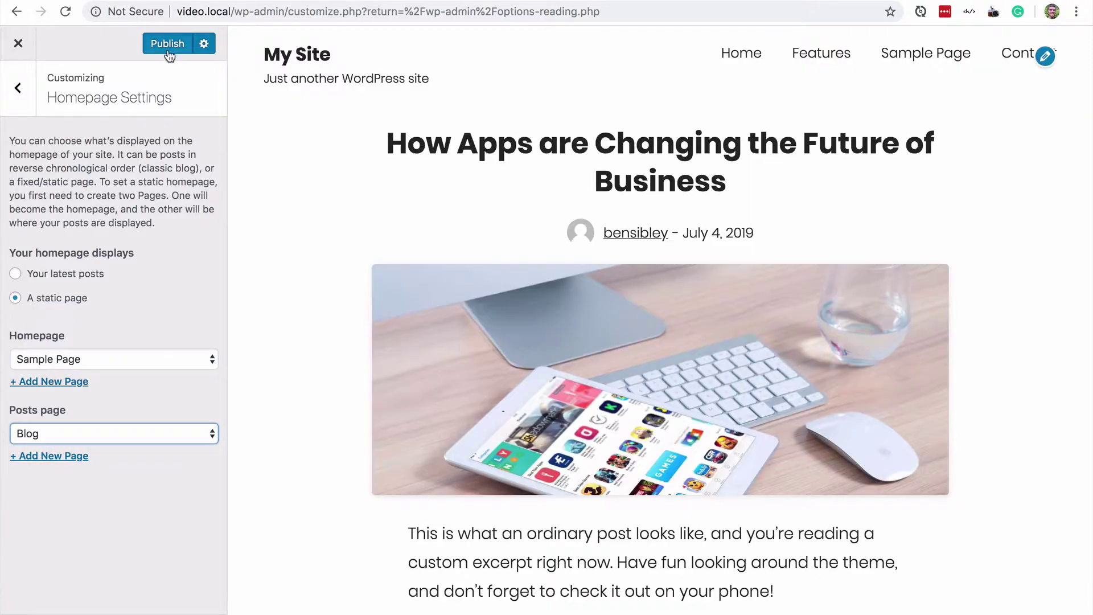
left_click(167, 46)
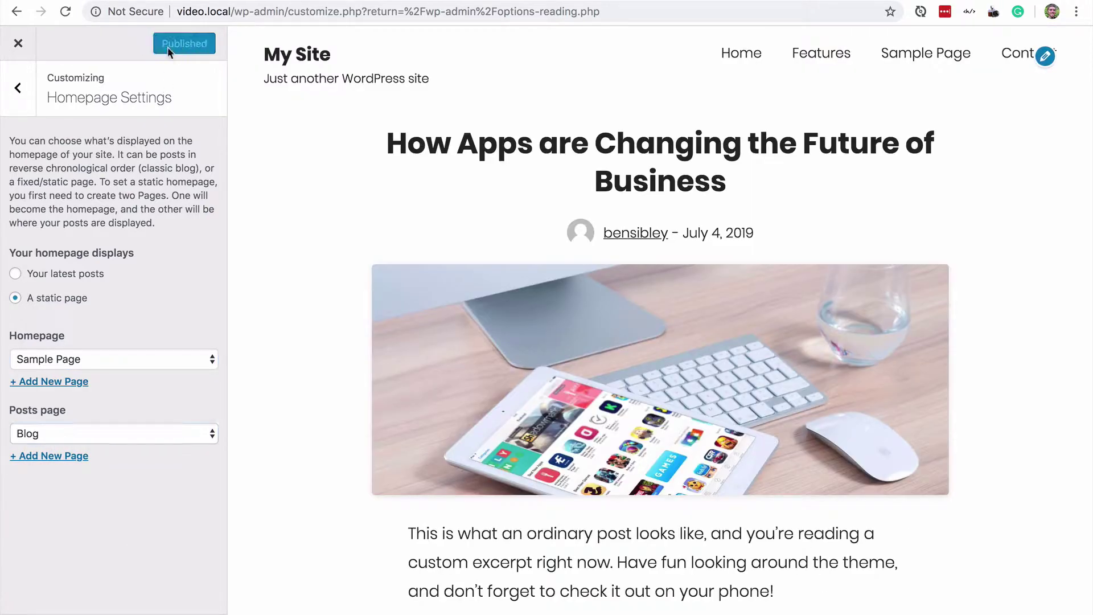
left_click(25, 46)
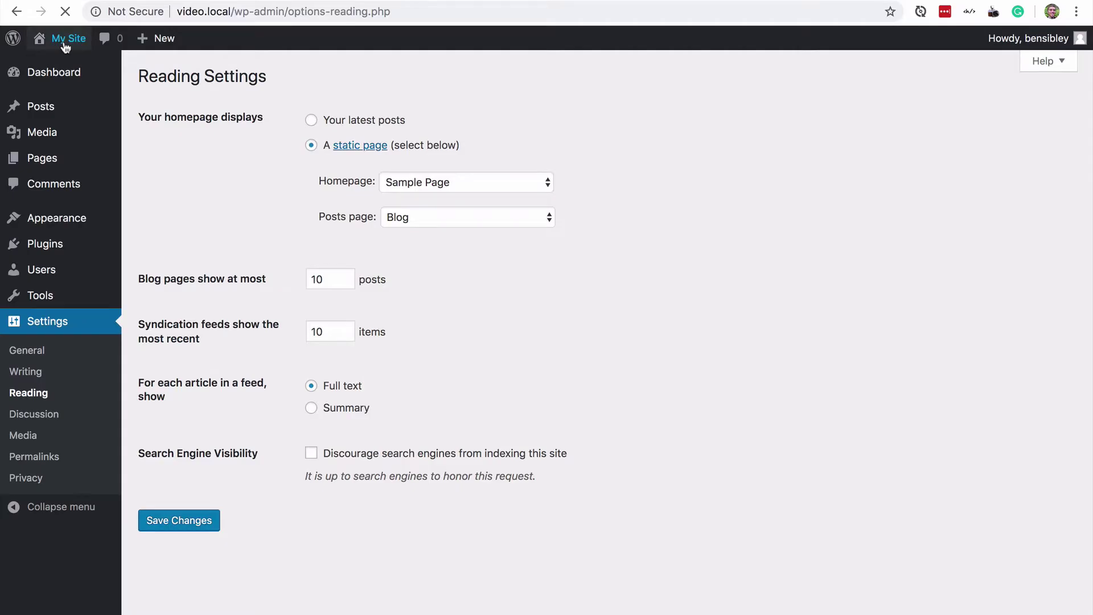
Step: Visit the live site and look through the content of its homepage
mouse_move(63, 38)
left_click(64, 64)
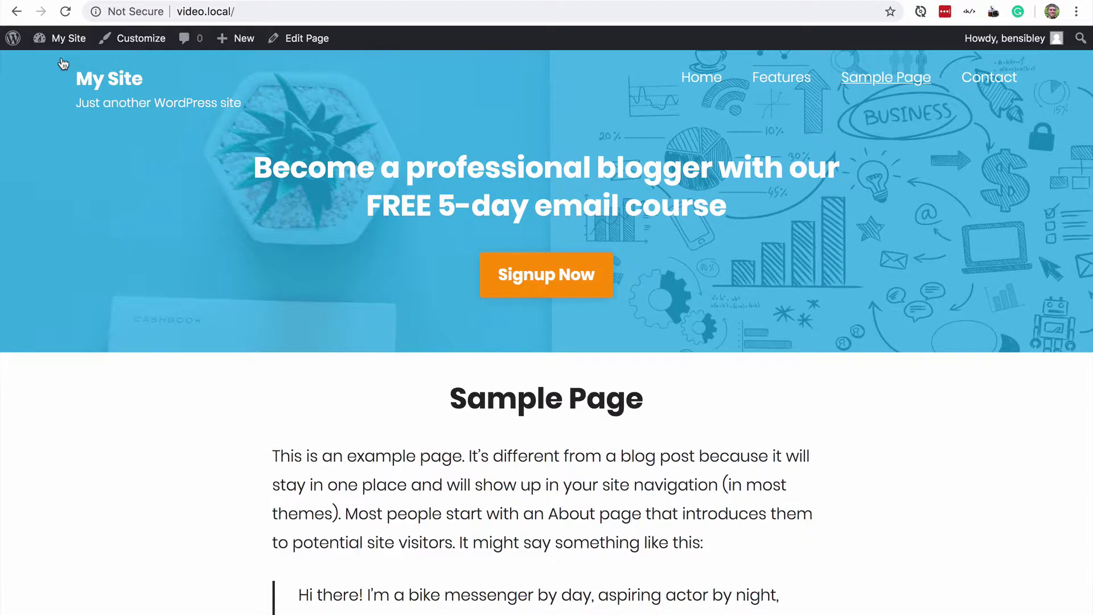
scroll(163, 286, "down", 6)
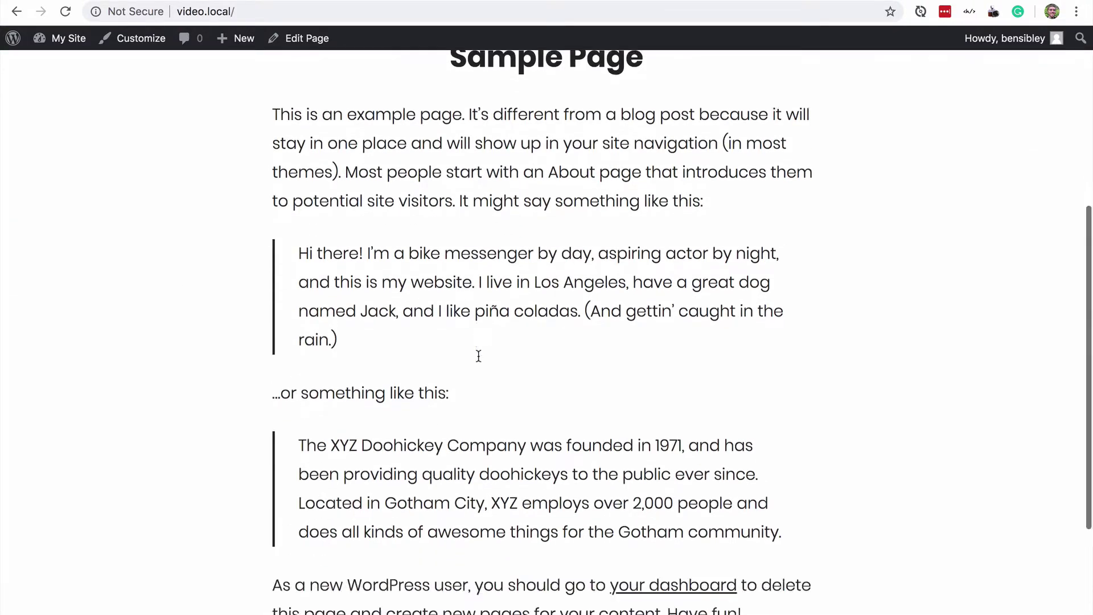
scroll(479, 356, "down", 4)
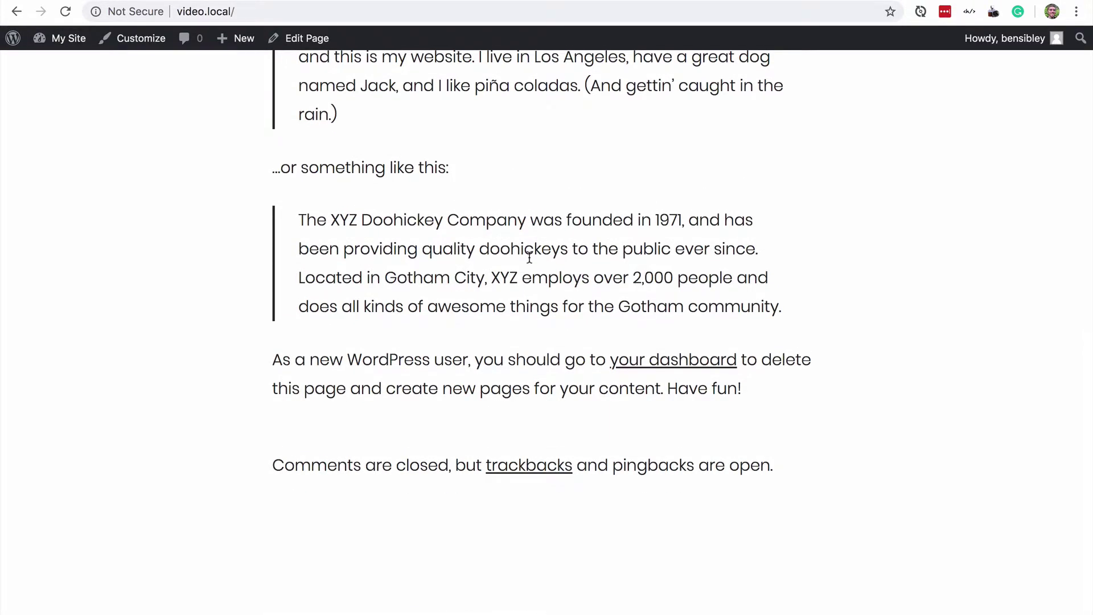
scroll(530, 258, "up", 10)
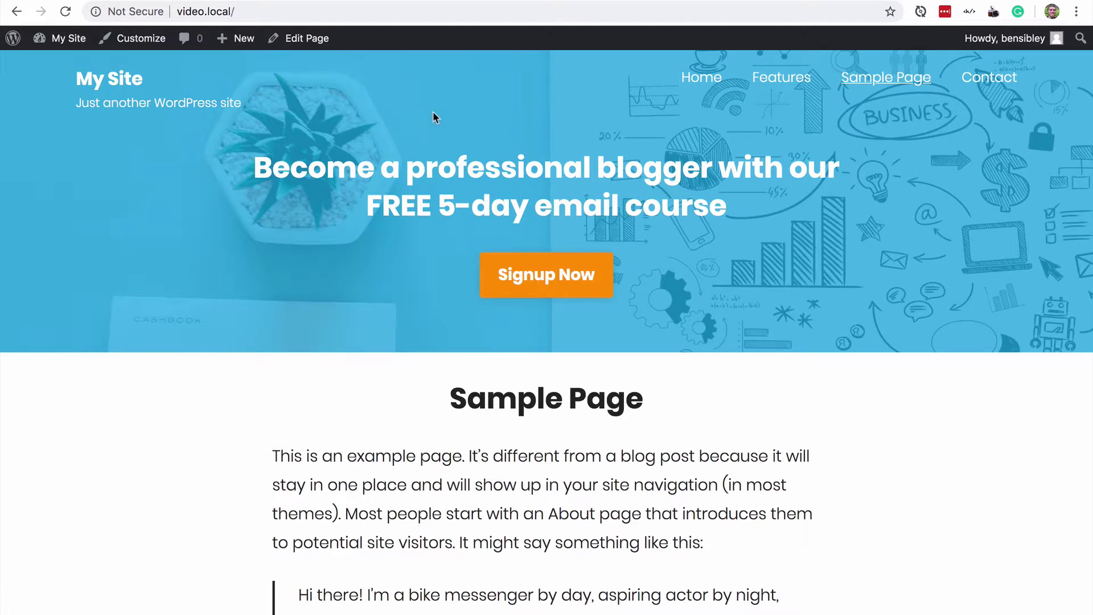
Step: Add the Blog page to the Primary Menu in the Customizer, publish the change and return to the site
left_click(140, 40)
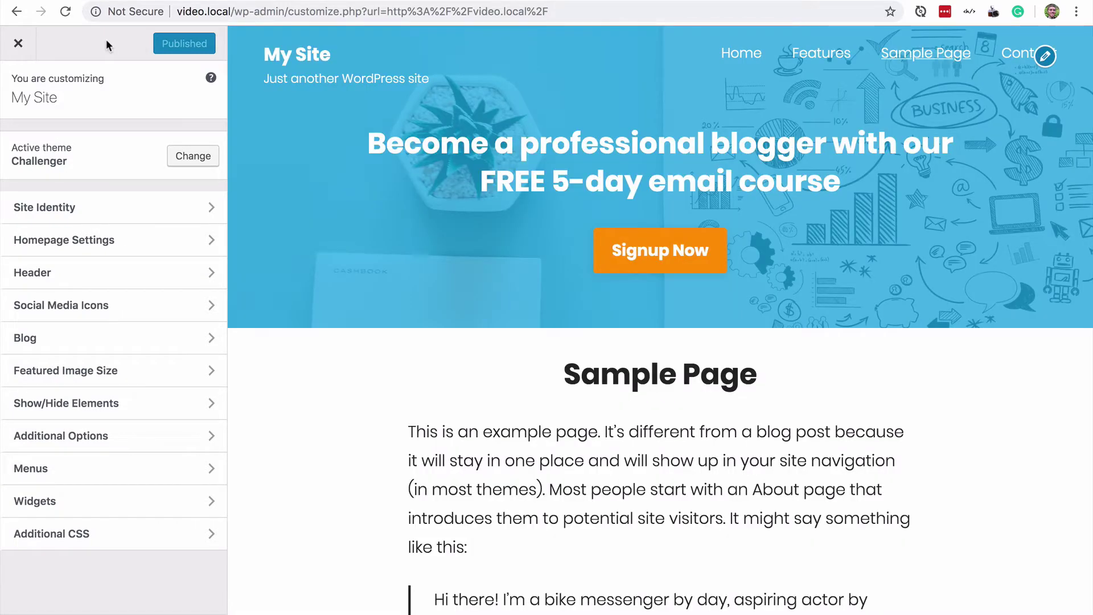
left_click(119, 477)
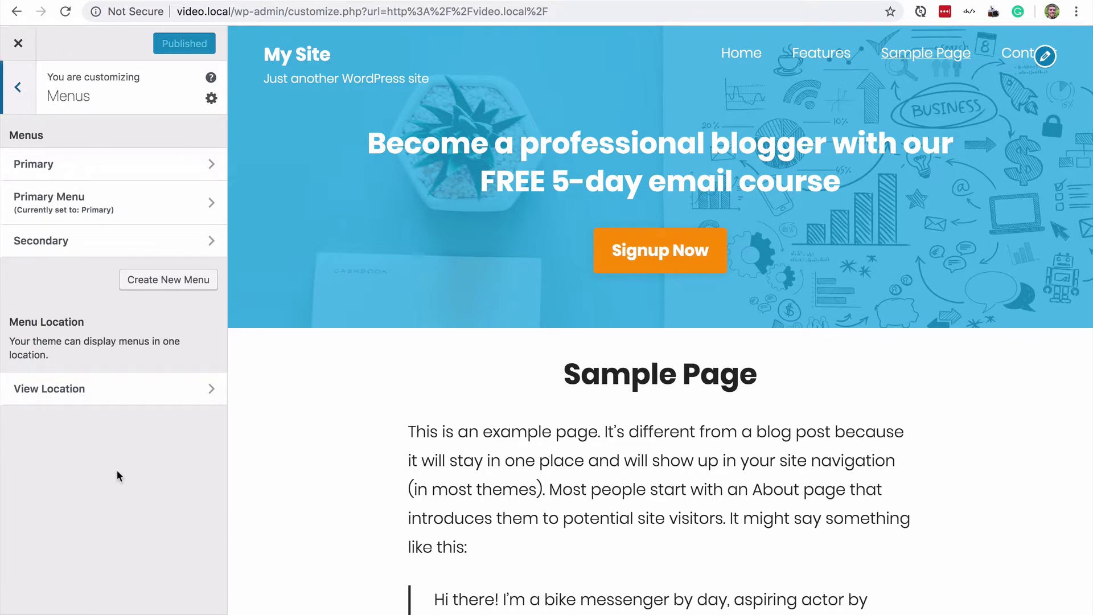
left_click(136, 209)
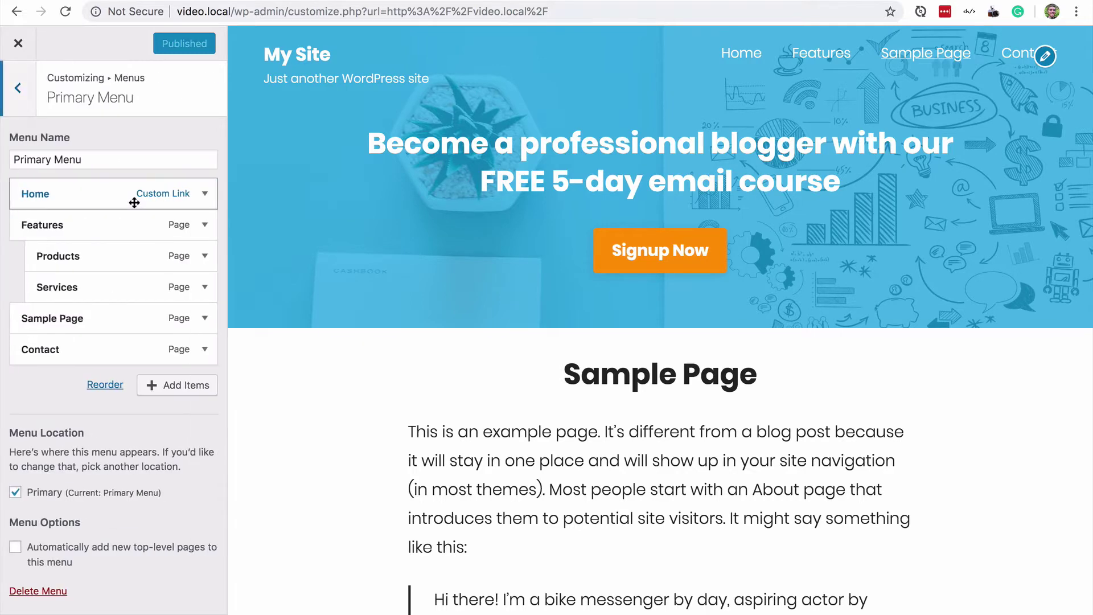
left_click(191, 386)
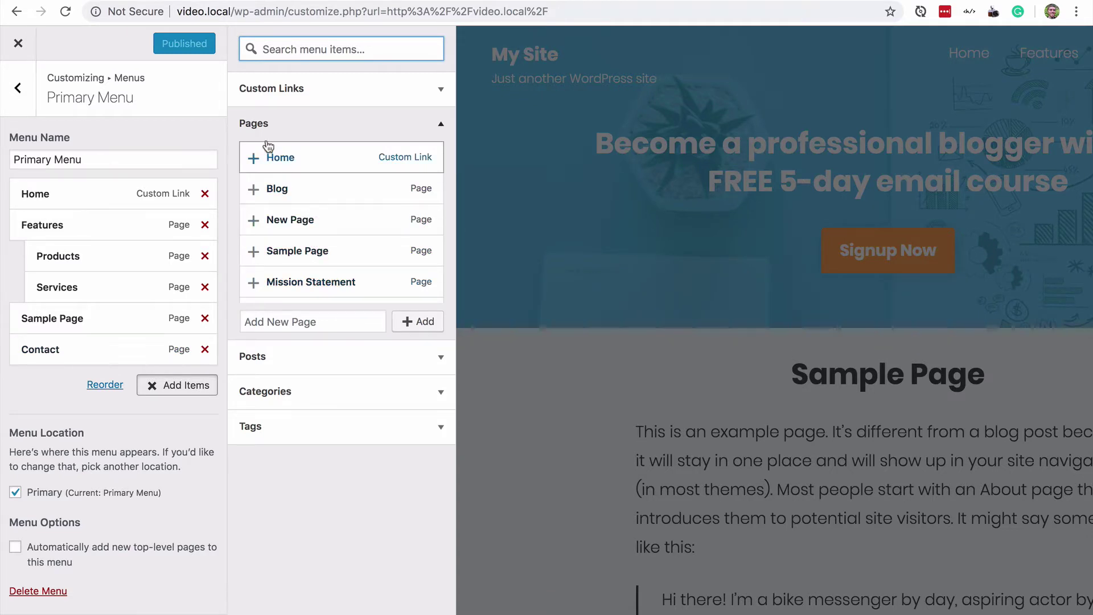
left_click(288, 191)
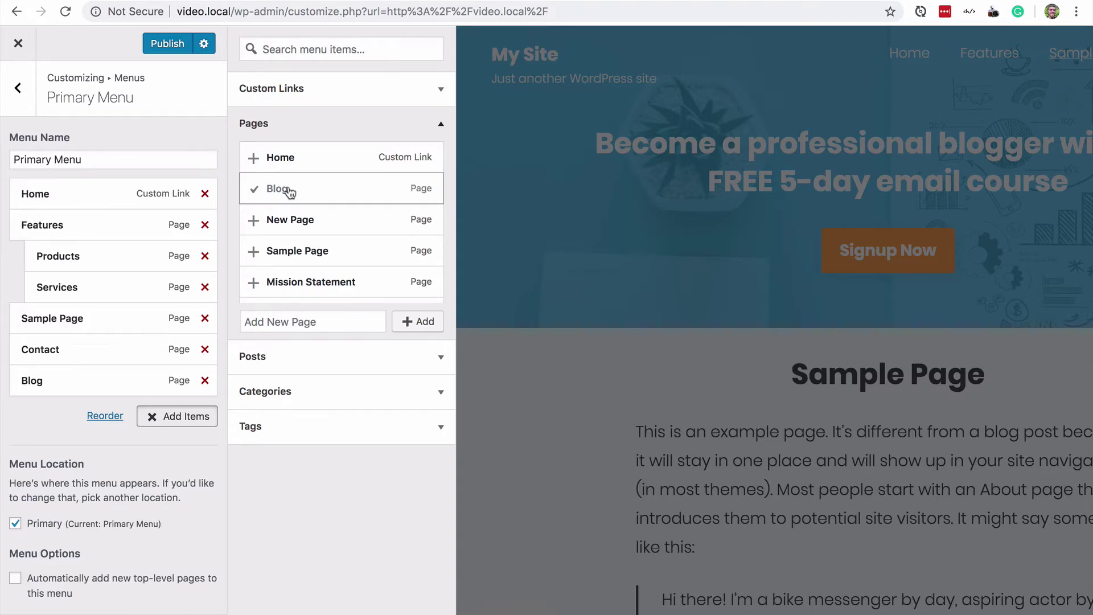
left_click(167, 415)
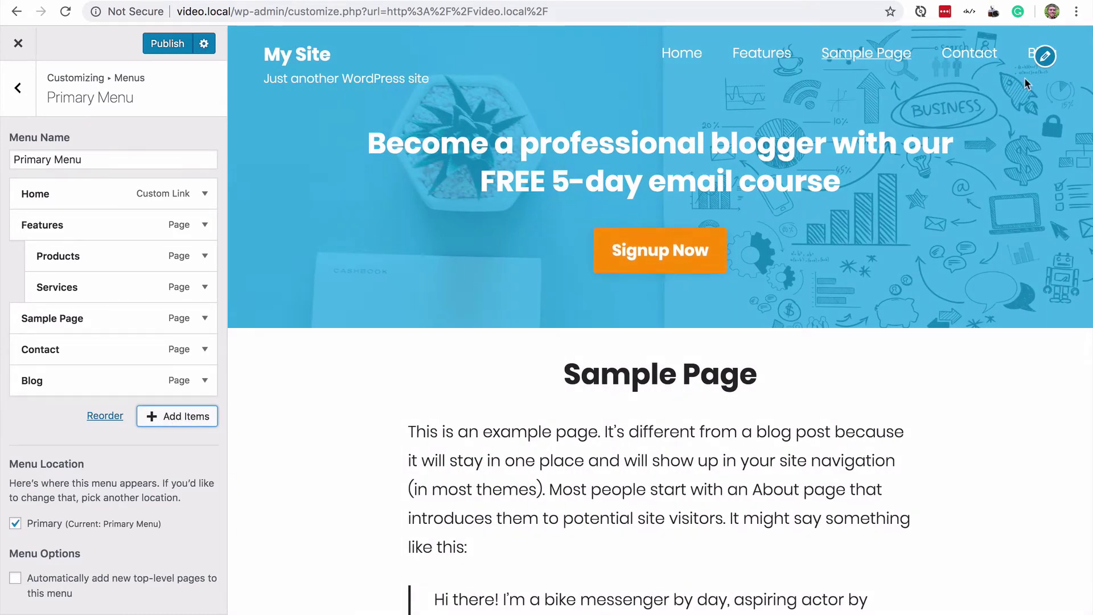
left_click(169, 46)
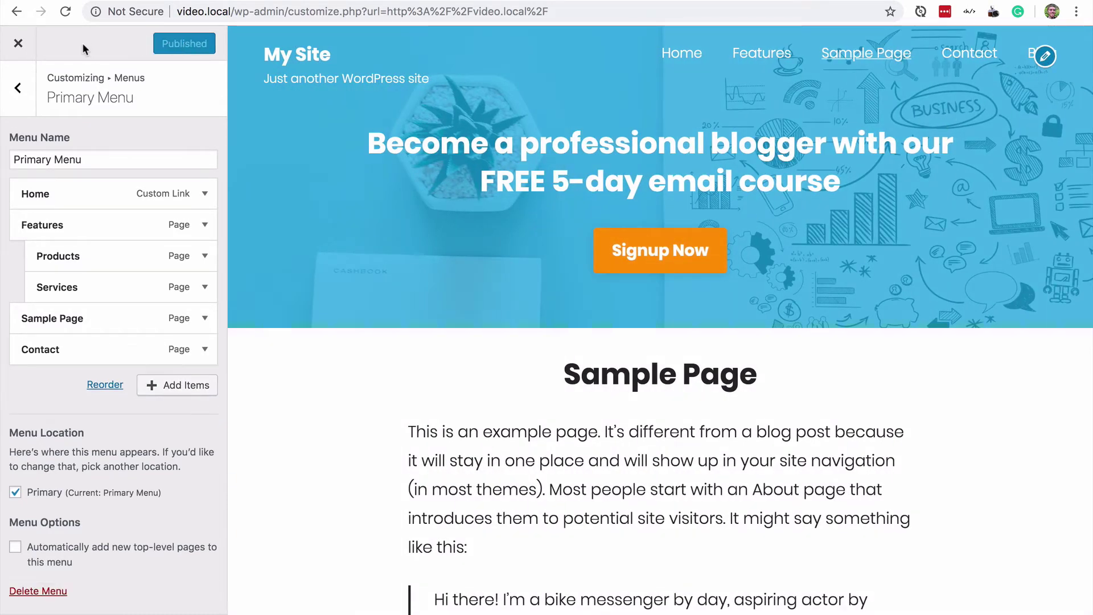
left_click(20, 46)
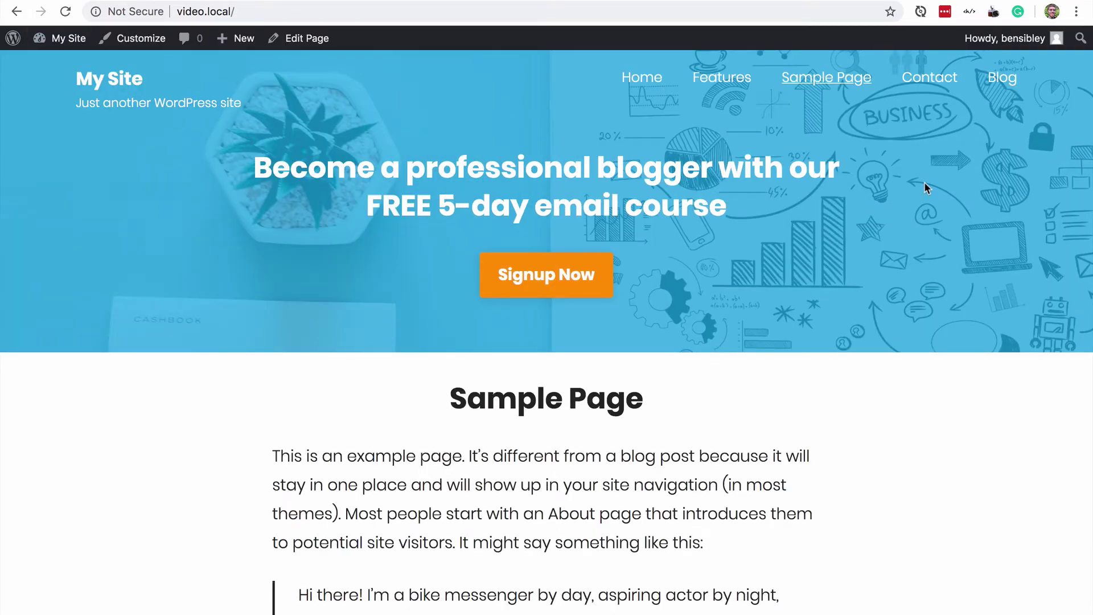
Step: Visit the Blog page from the site navigation and look through its list of posts
left_click(1007, 83)
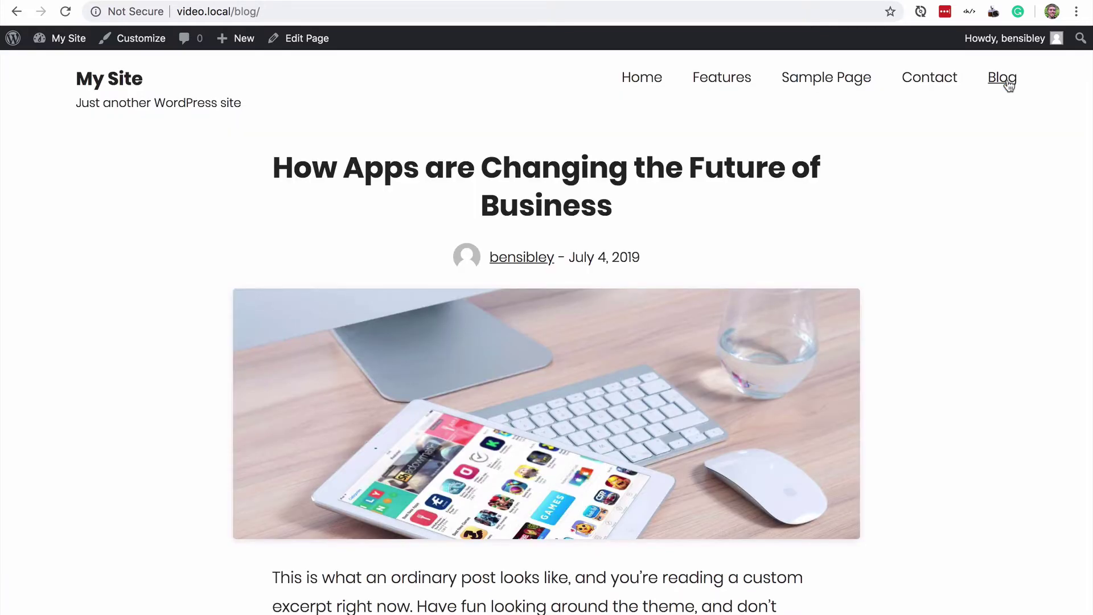
scroll(150, 258, "down", 18)
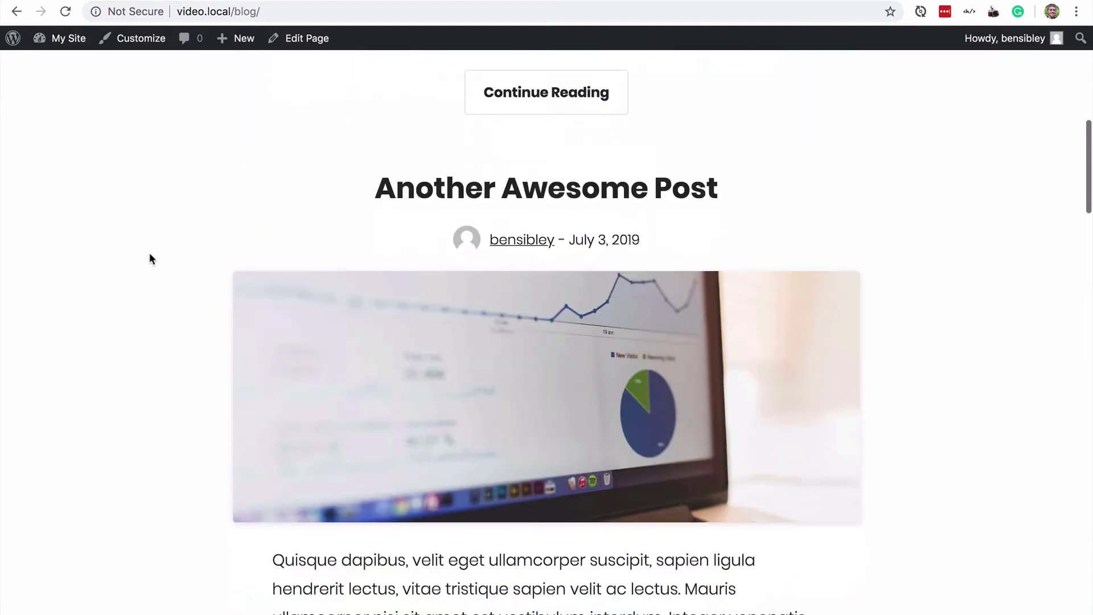
scroll(150, 258, "down", 12)
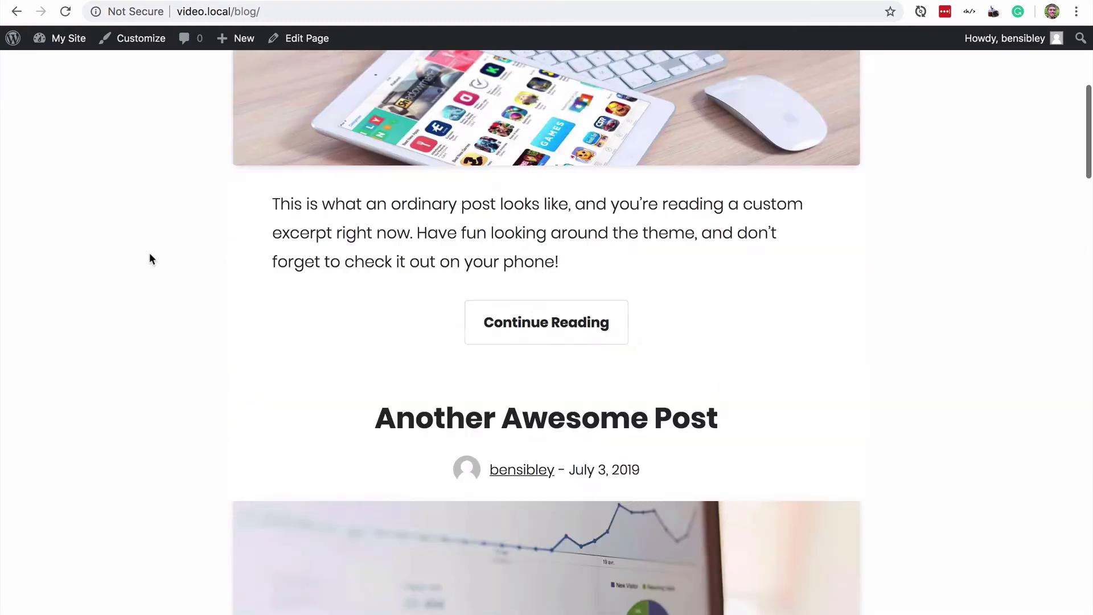
scroll(149, 259, "up", 7)
Step: Return to the site's homepage and review the static page's content
left_click(123, 85)
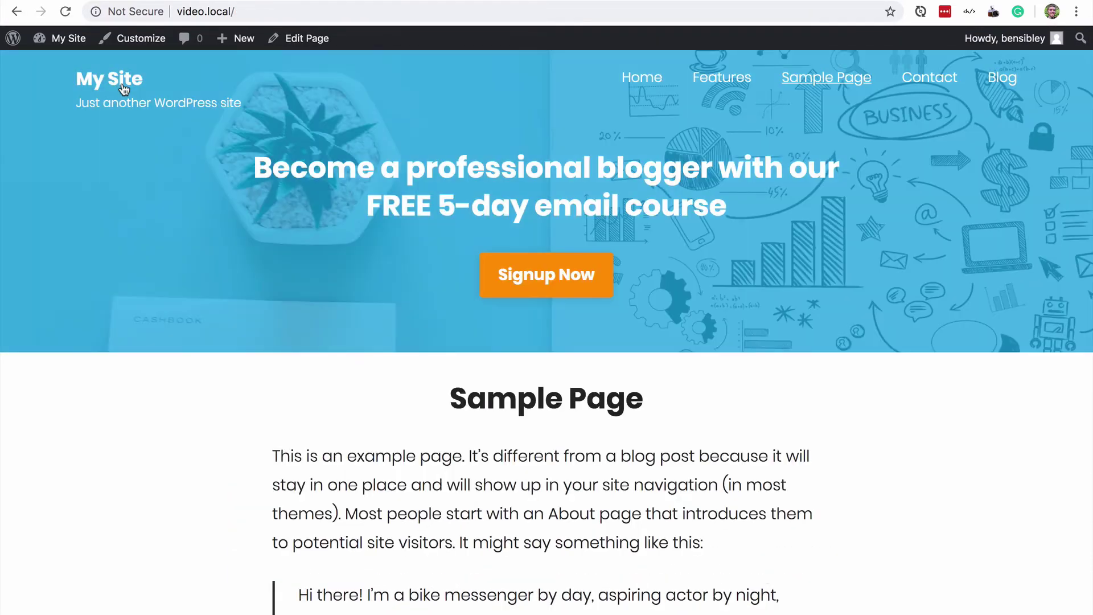
scroll(136, 206, "down", 6)
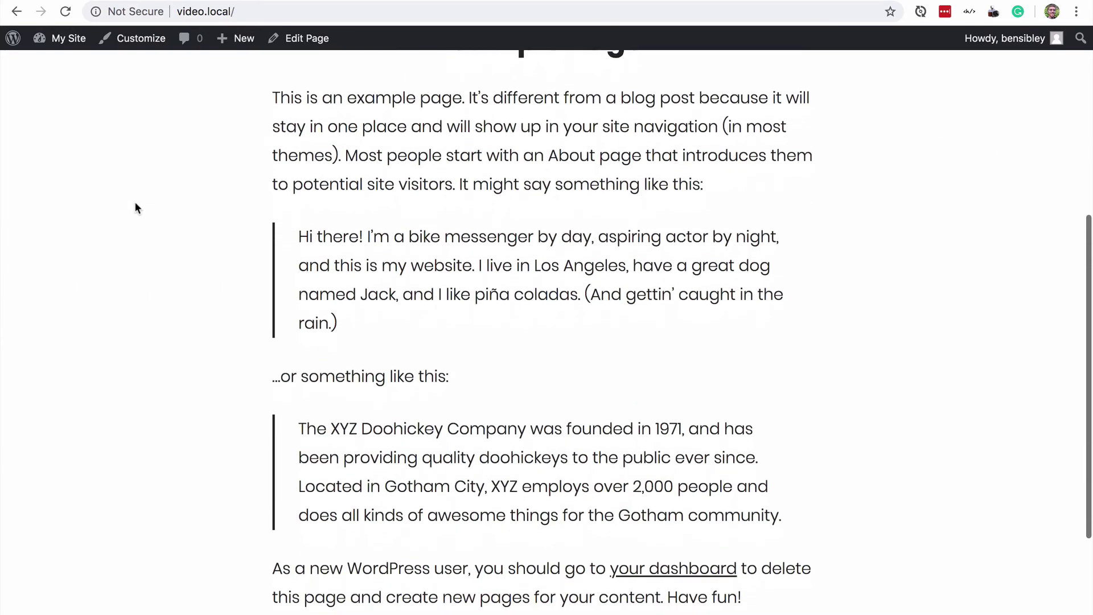
scroll(135, 204, "down", 4)
scroll(156, 172, "up", 10)
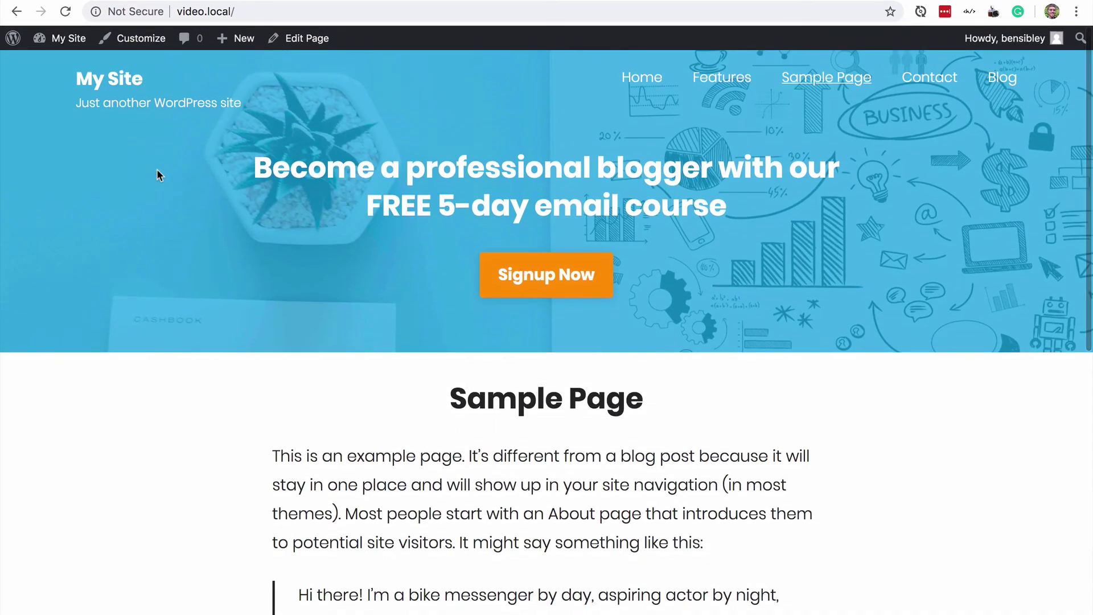